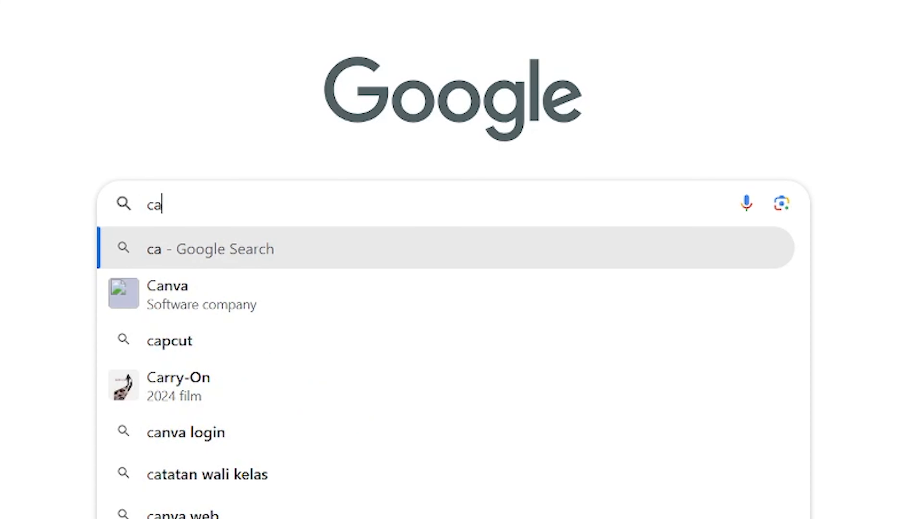
# Step: Go to cakrasoft.net to load the Cakrasoft Cloud Hotel registration page
pyautogui.write('soft.')
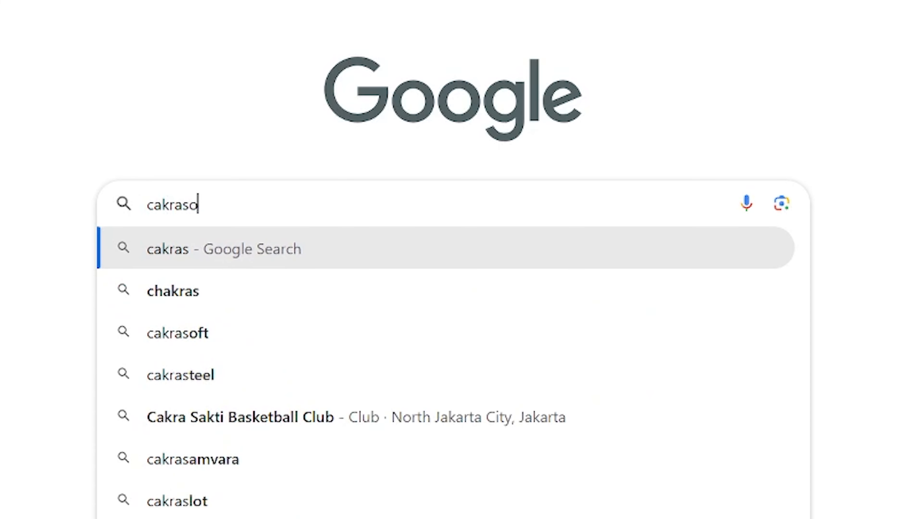
pyautogui.write('net')
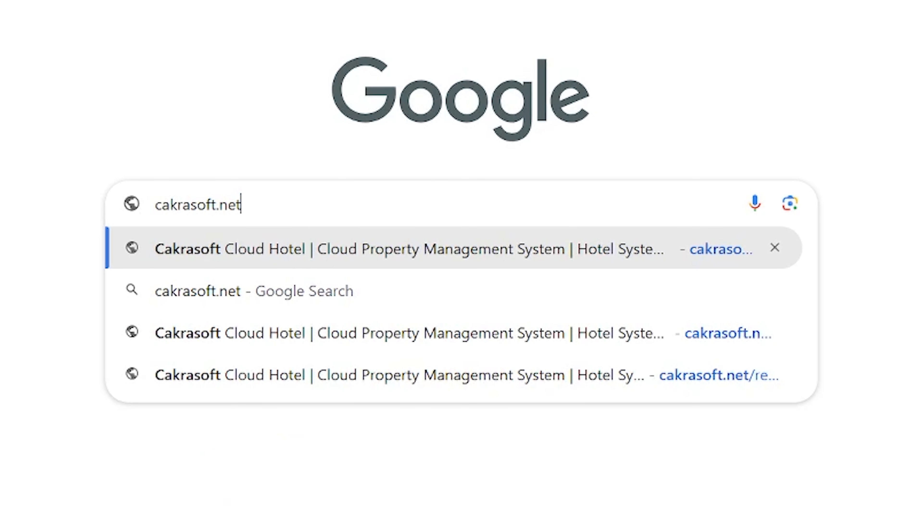
pyautogui.press('Return')
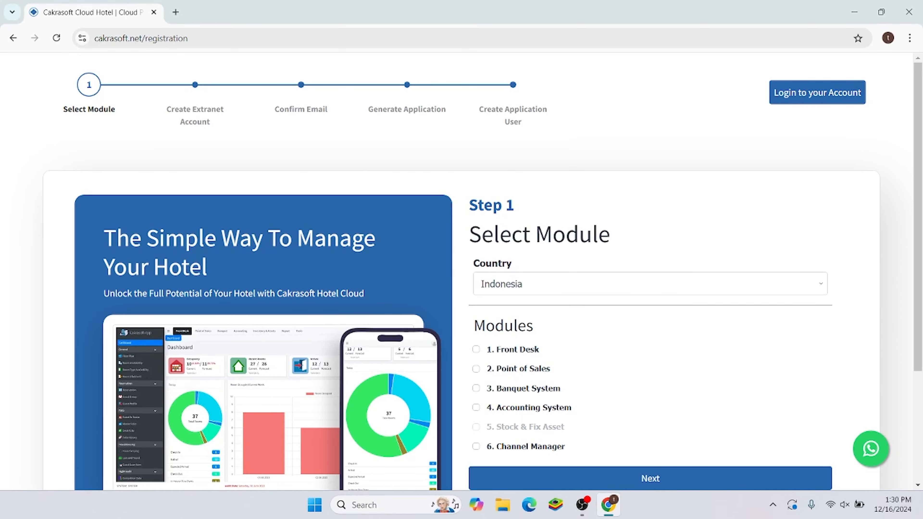
# Step: Select the Front Desk, Point of Sales and Banquet System modules for 7 rooms and continue
pyautogui.scroll(-2, 461, 269)
pyautogui.click(476, 290)
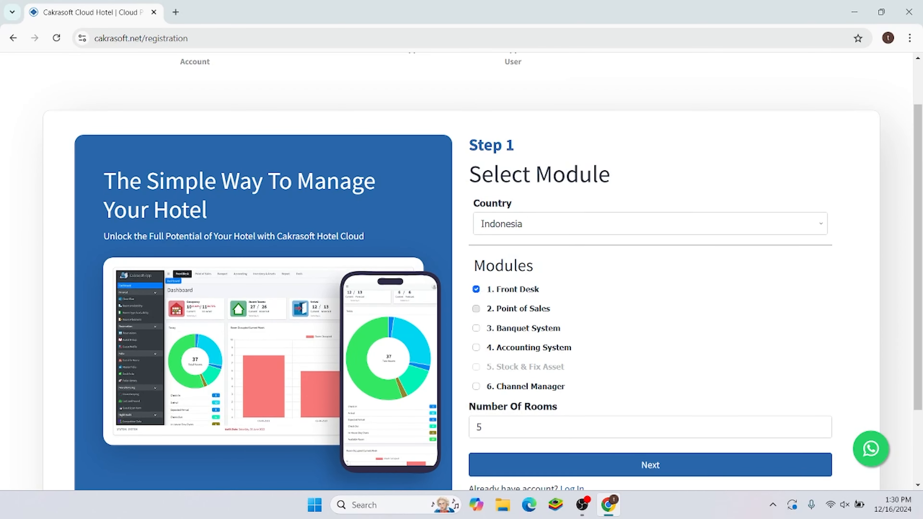
pyautogui.click(476, 308)
pyautogui.click(476, 329)
pyautogui.scroll(-2, 509, 367)
pyautogui.click(509, 368)
pyautogui.press('BackSpace')
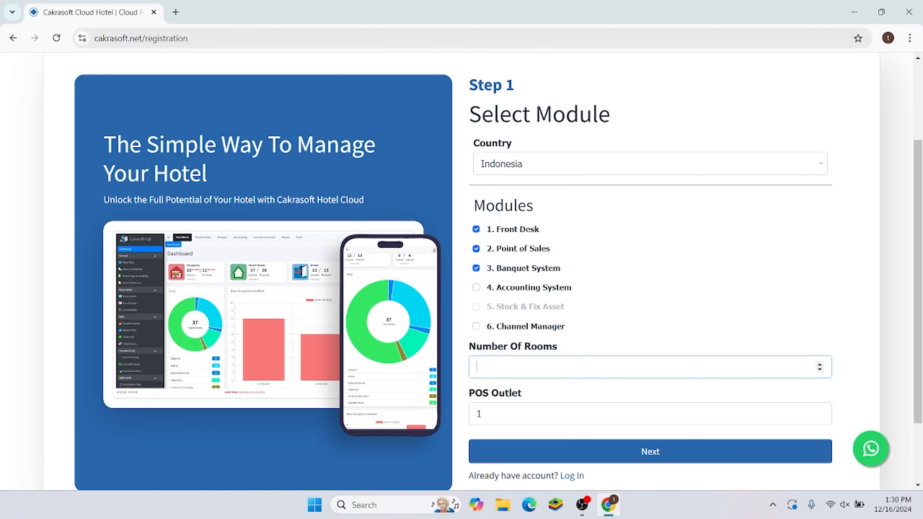
pyautogui.write('7')
pyautogui.press('Tab')
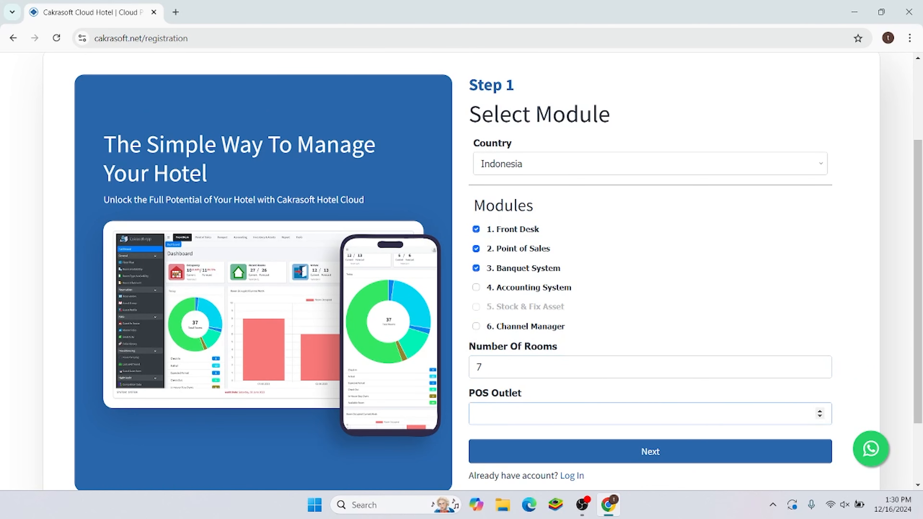
pyautogui.scroll(-3, 834, 408)
pyautogui.click(709, 362)
# Step: Enter the account holder's full name, e-mail, mobile number, username and password
pyautogui.click(169, 216)
pyautogui.write('rocky')
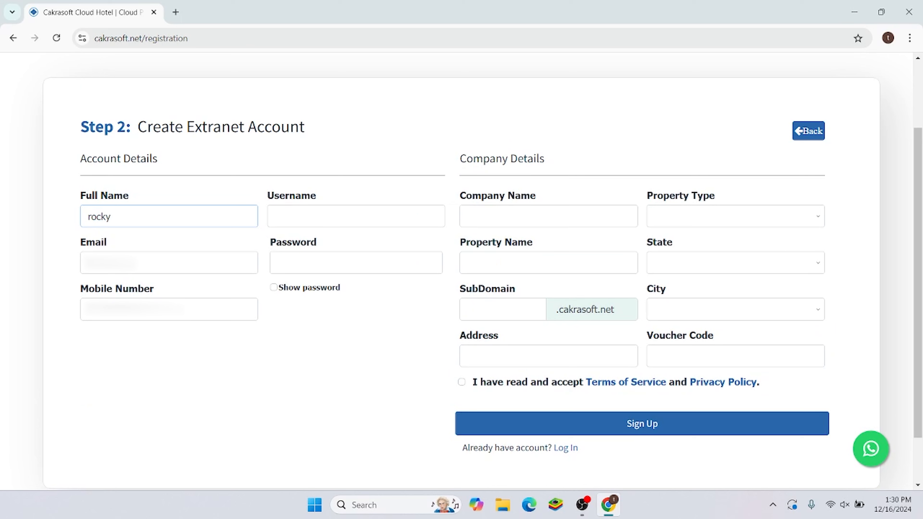
pyautogui.press('Tab')
pyautogui.write('tutori•••••2@gmail.com')
pyautogui.press('Tab')
pyautogui.write('••••••••••••')
pyautogui.press('Tab')
pyautogui.write('rocky')
pyautogui.press('Tab')
pyautogui.write('••••••••')
# Step: Set company name rocky, property type Hotel, property name rockyhotel and state Bali
pyautogui.click(548, 216)
pyautogui.write('rocky')
pyautogui.click(736, 216)
pyautogui.click(666, 432)
pyautogui.click(548, 263)
pyautogui.write('rockyhotel')
pyautogui.click(735, 263)
pyautogui.click(662, 22)
# Step: Enter hotelrocky as the subdomain
pyautogui.click(503, 309)
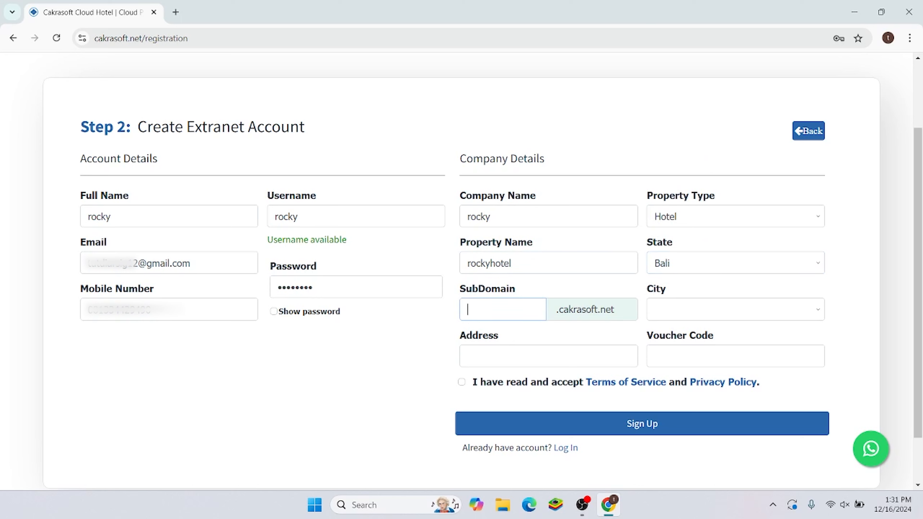
pyautogui.write('r')
pyautogui.press('BackSpace')
pyautogui.write('h')
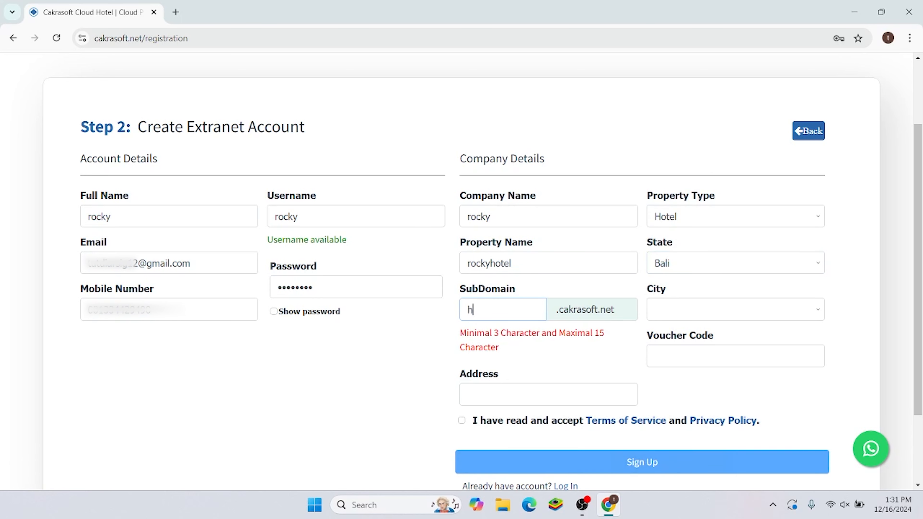
pyautogui.write('otelrocky')
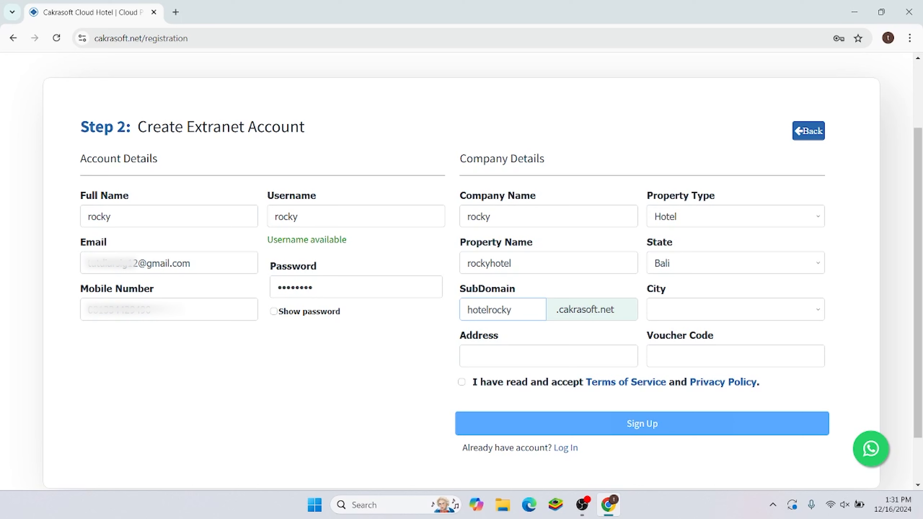
# Step: Choose city Kuta, fill in the street address, accept the terms and sign up
pyautogui.click(735, 309)
pyautogui.click(676, 141)
pyautogui.click(549, 380)
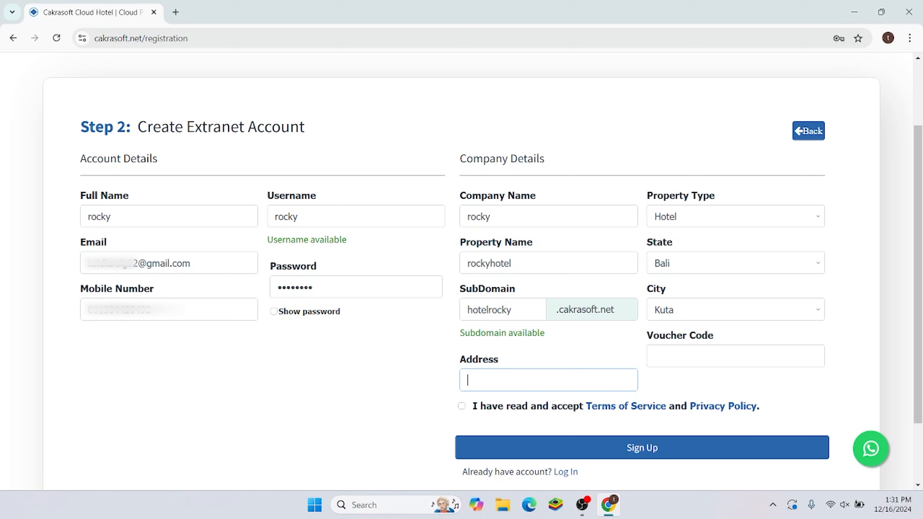
pyautogui.click(462, 406)
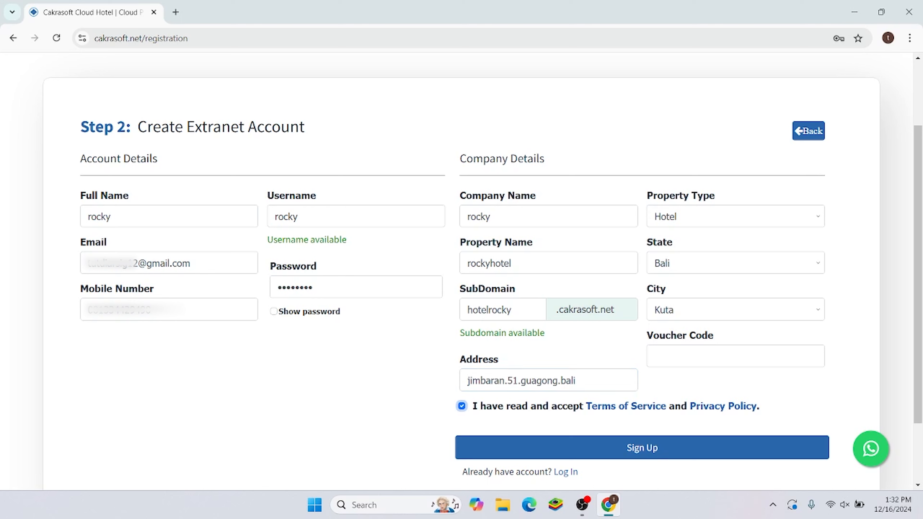
pyautogui.click(683, 457)
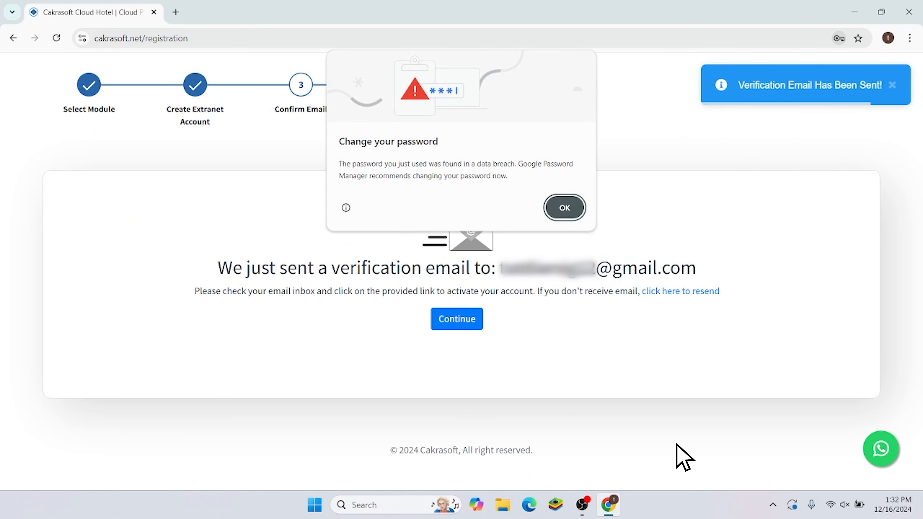
# Step: Dismiss Chrome's password breach and save-password prompts and continue past the verification notice
pyautogui.press('Return')
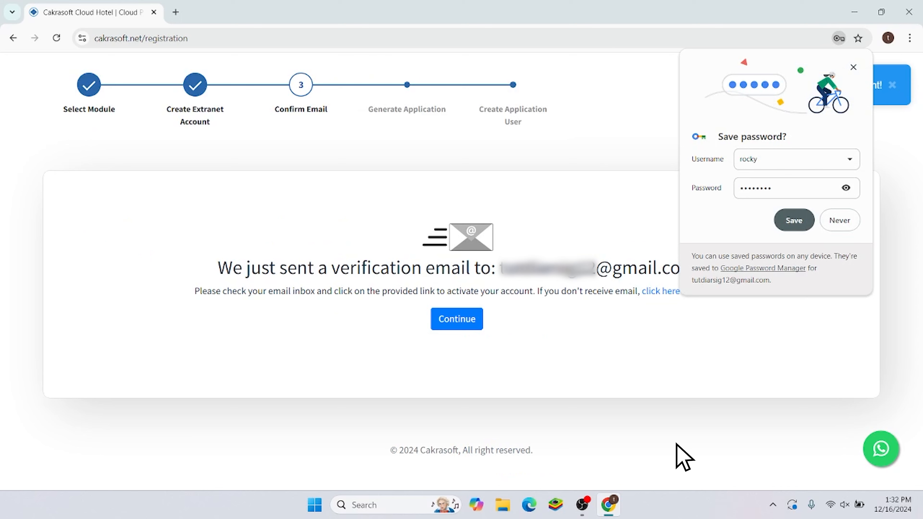
pyautogui.press('Return')
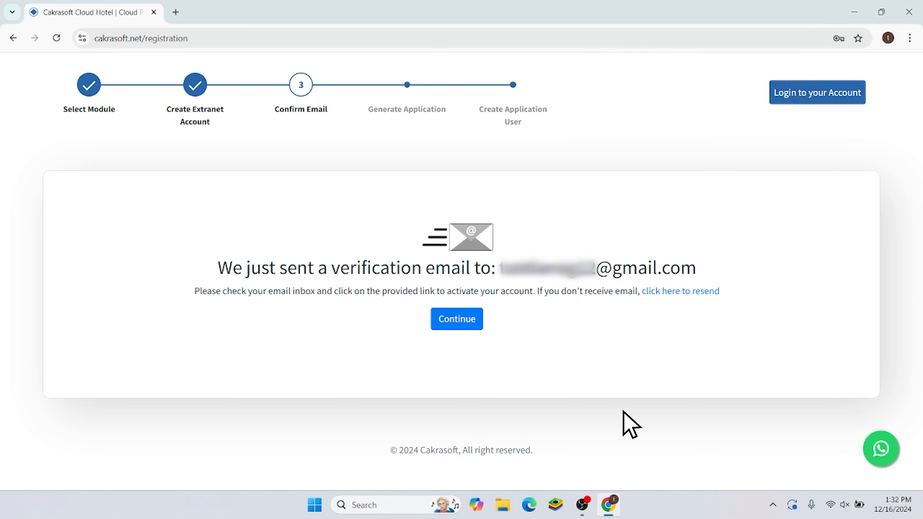
pyautogui.click(476, 321)
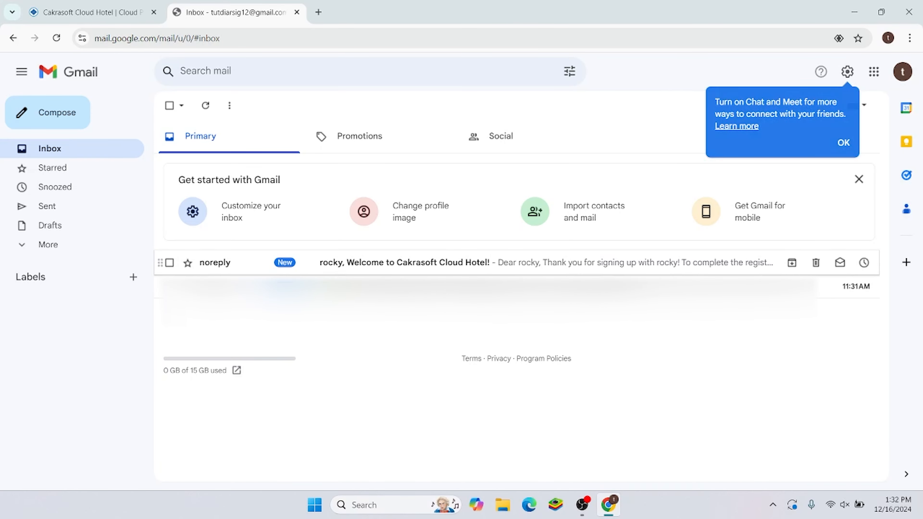
# Step: Open the Cakrasoft welcome email in Gmail and follow its confirmation link
pyautogui.click(403, 262)
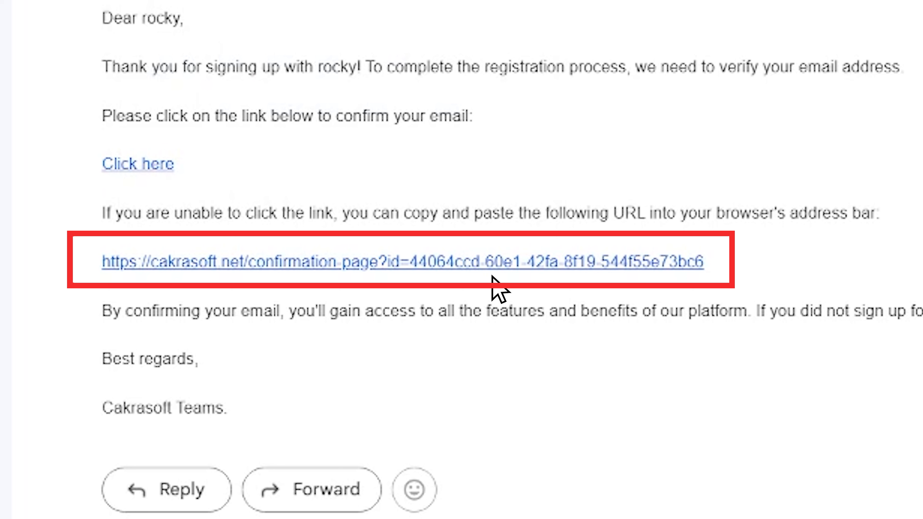
pyautogui.click(440, 266)
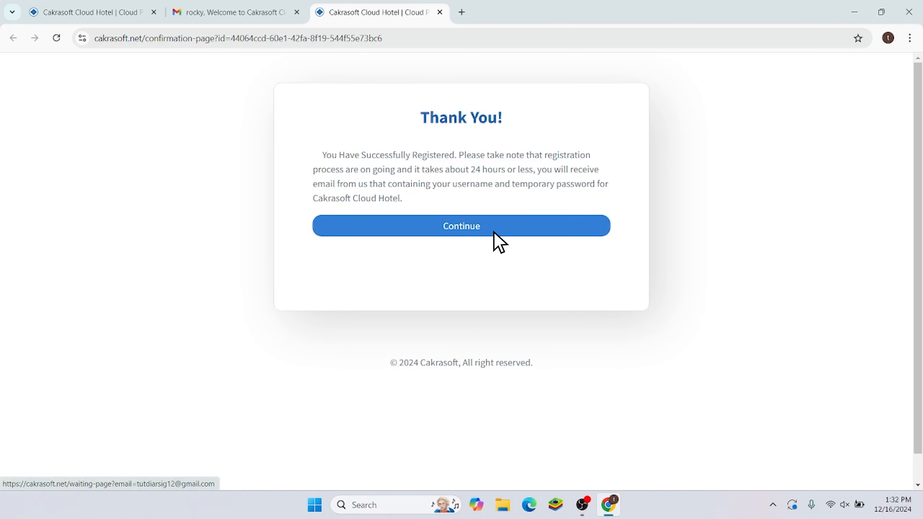
# Step: Enter and confirm the application user's password, then submit to complete setup
pyautogui.click(494, 232)
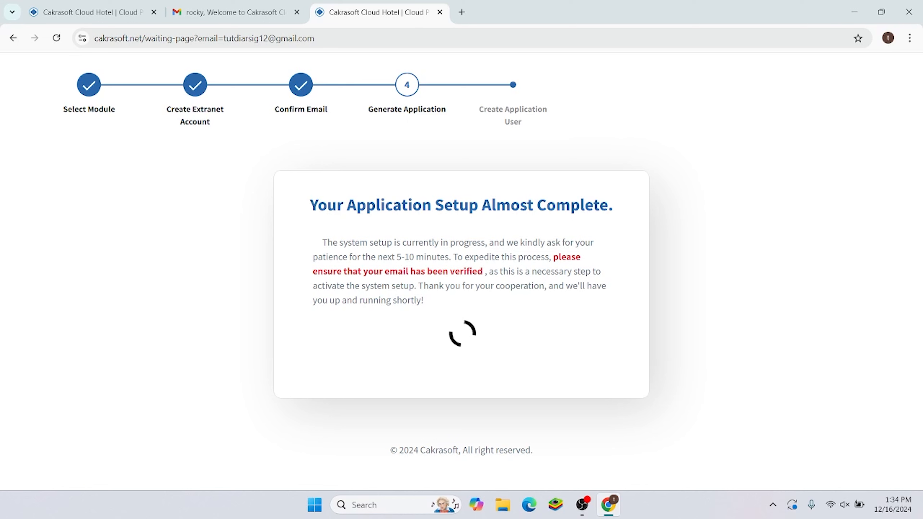
pyautogui.write('ad')
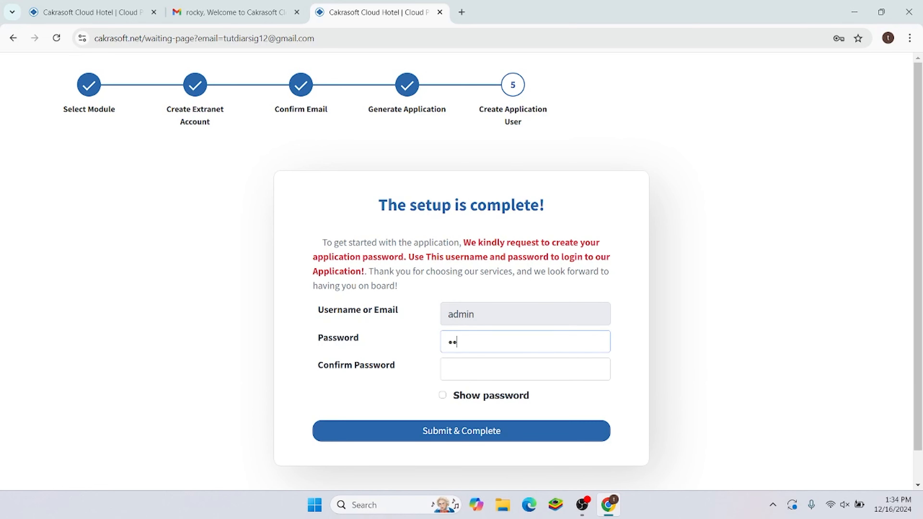
pyautogui.write('min123')
pyautogui.press('Tab')
pyautogui.write('admin123')
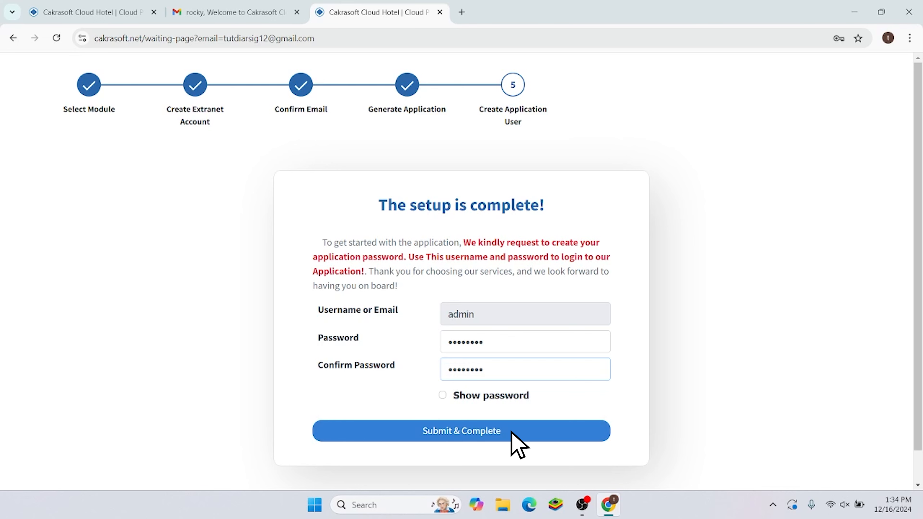
pyautogui.click(512, 432)
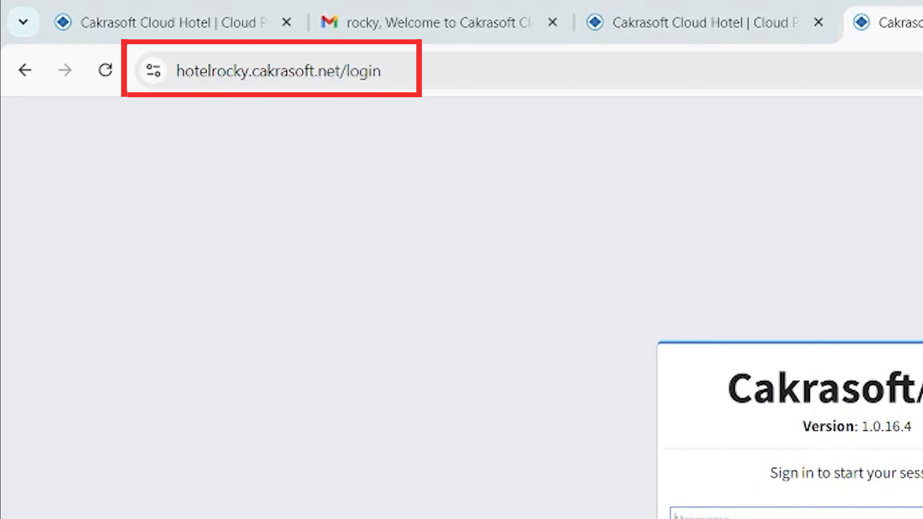
# Step: Sign in with the admin username and password, dismiss the save-password offer, and reach Property Setup
pyautogui.write('admi')
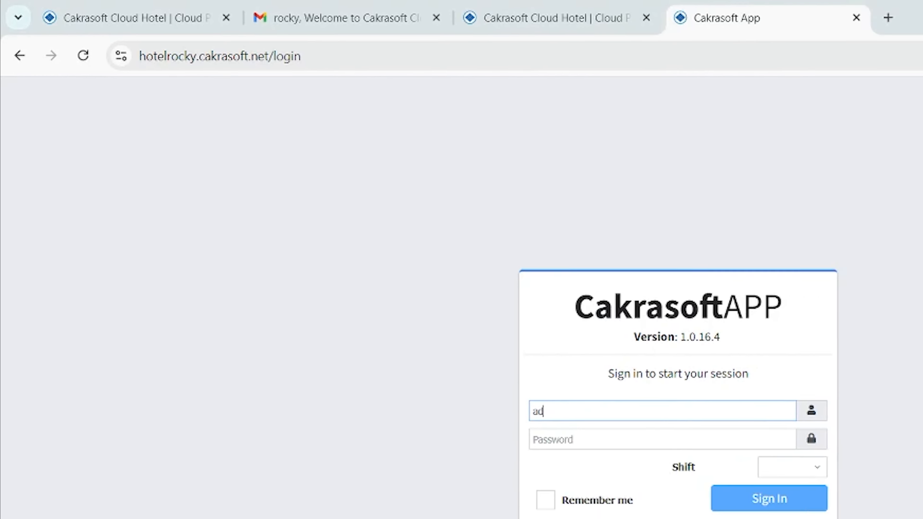
pyautogui.write('n1')
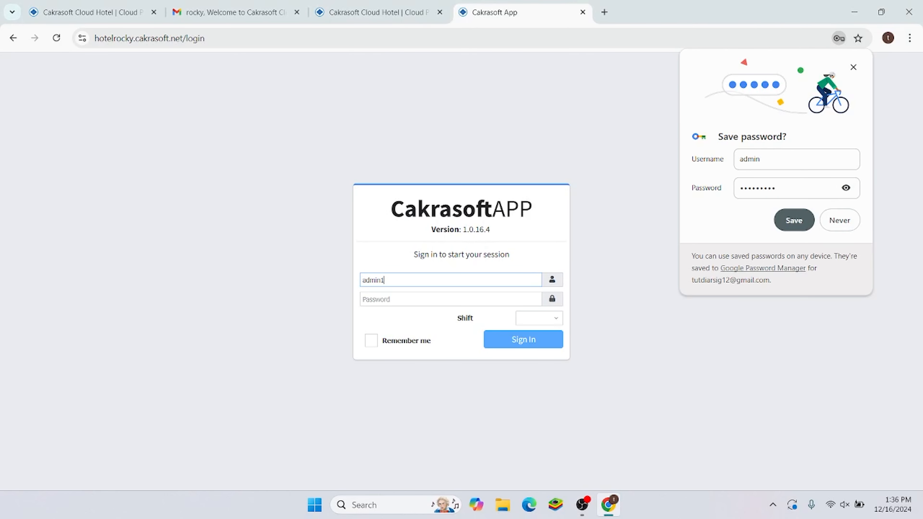
pyautogui.press('Tab')
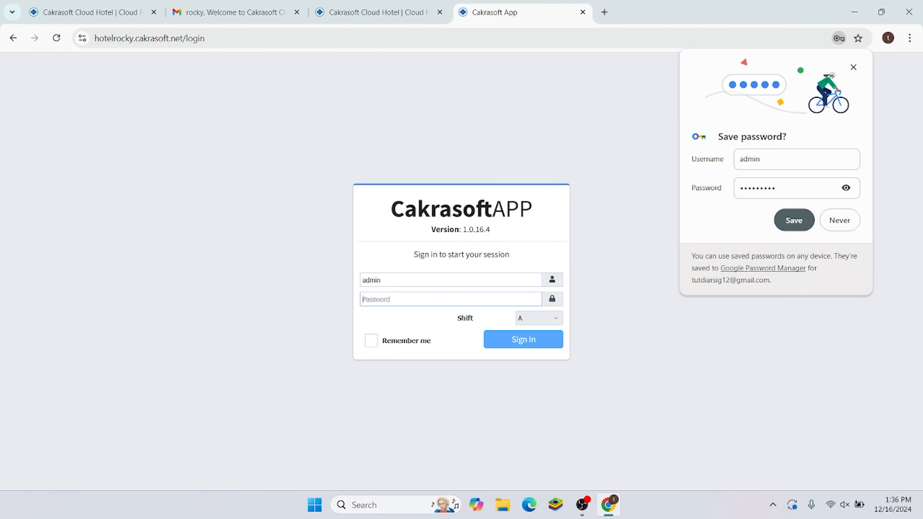
pyautogui.write('1234')
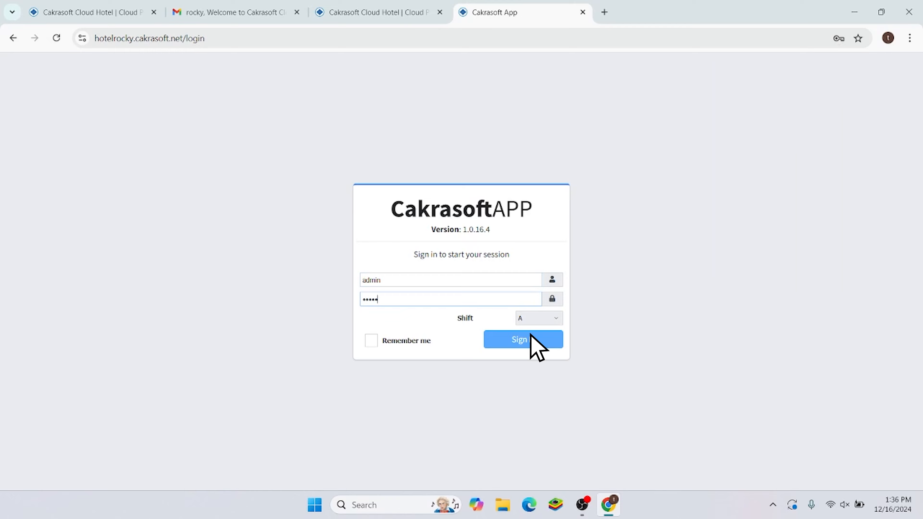
pyautogui.write('5678')
pyautogui.click(526, 336)
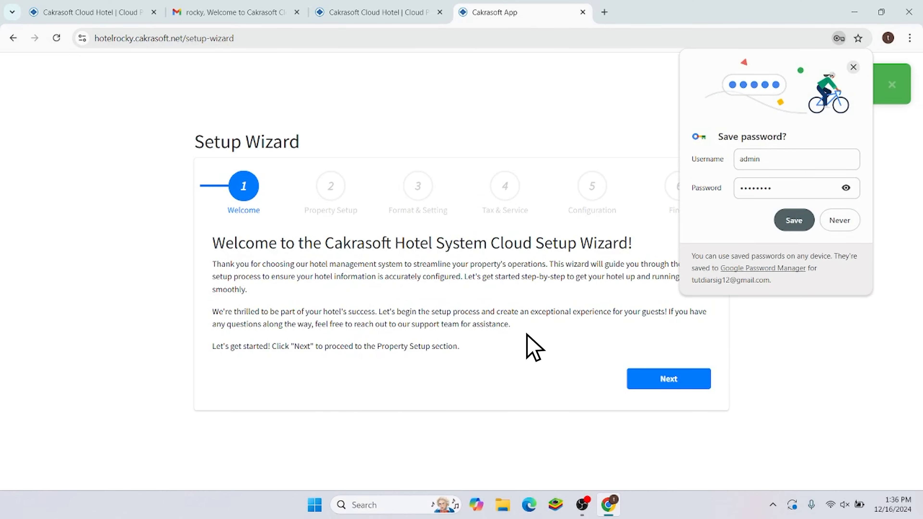
pyautogui.click(875, 56)
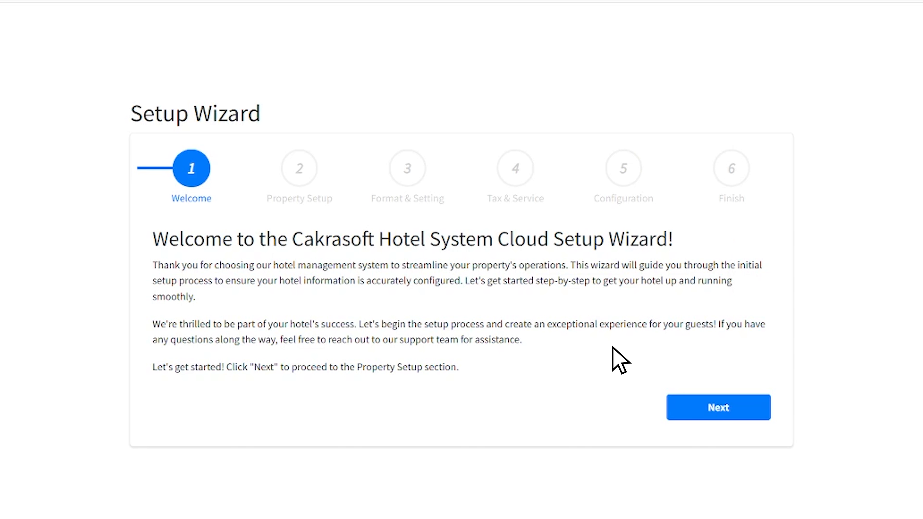
pyautogui.click(736, 404)
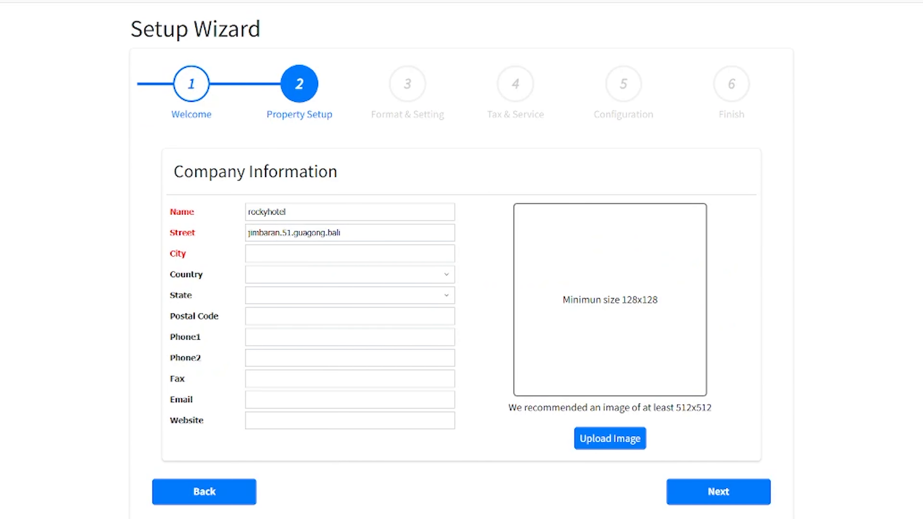
# Step: Autofill the company information from the saved Kuta, Bali address and continue to Format & Setting
pyautogui.click(350, 254)
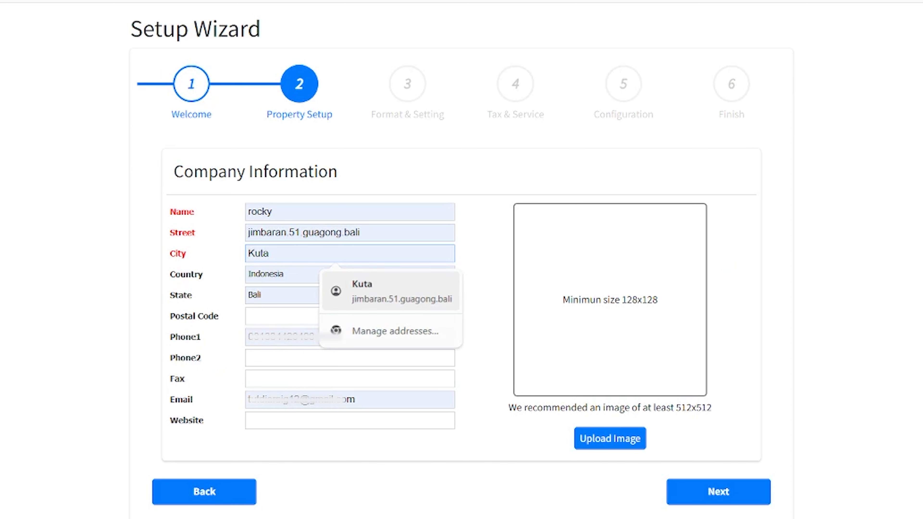
pyautogui.press('Return')
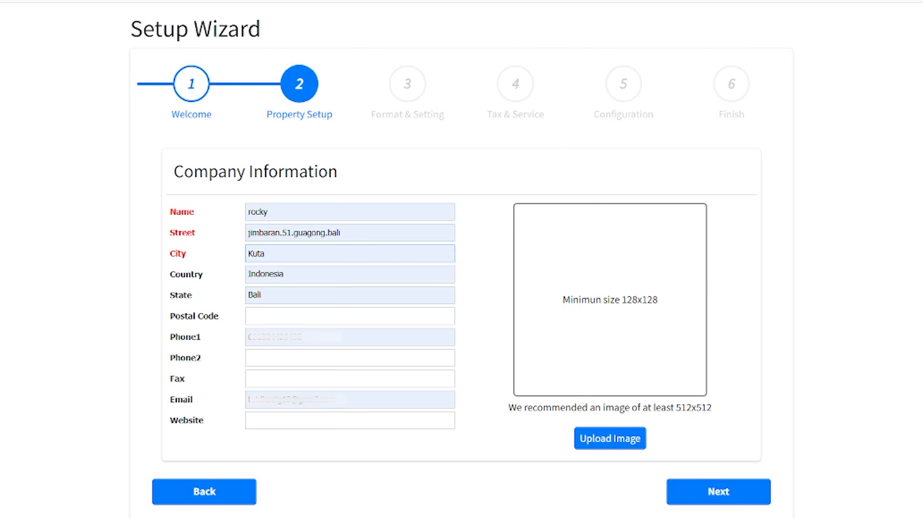
pyautogui.click(740, 488)
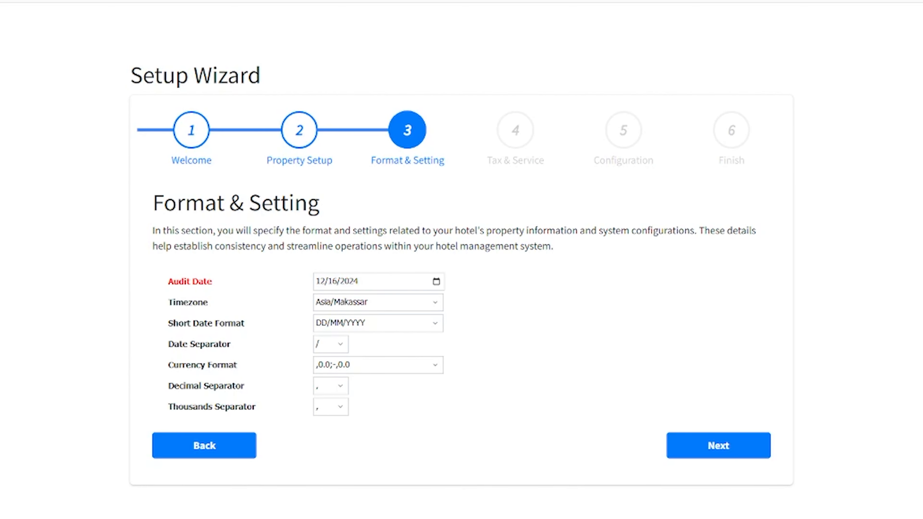
# Step: Keep the Asia/Makassar timezone and DD/MM/YYYY date format and proceed to Tax & Service
pyautogui.click(751, 439)
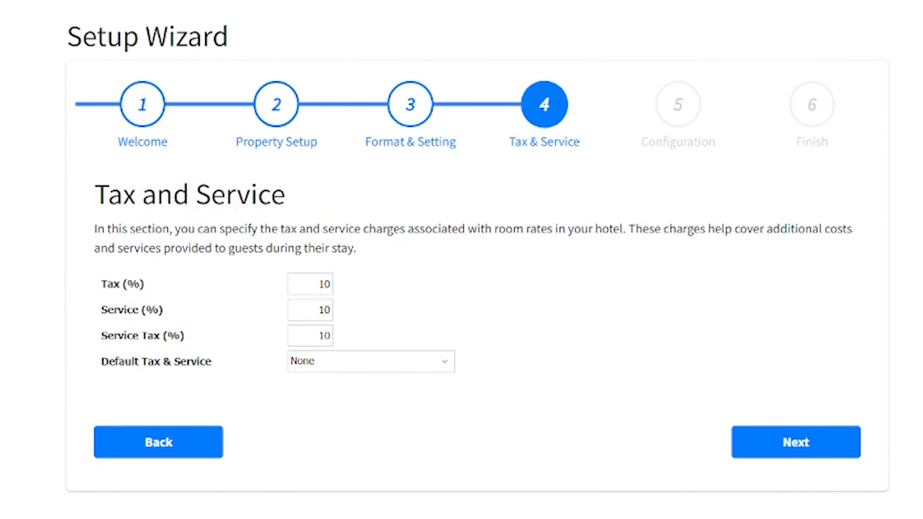
# Step: Keep Tax, Service and Service Tax at 10% with default None, and proceed to Configuration
pyautogui.click(832, 449)
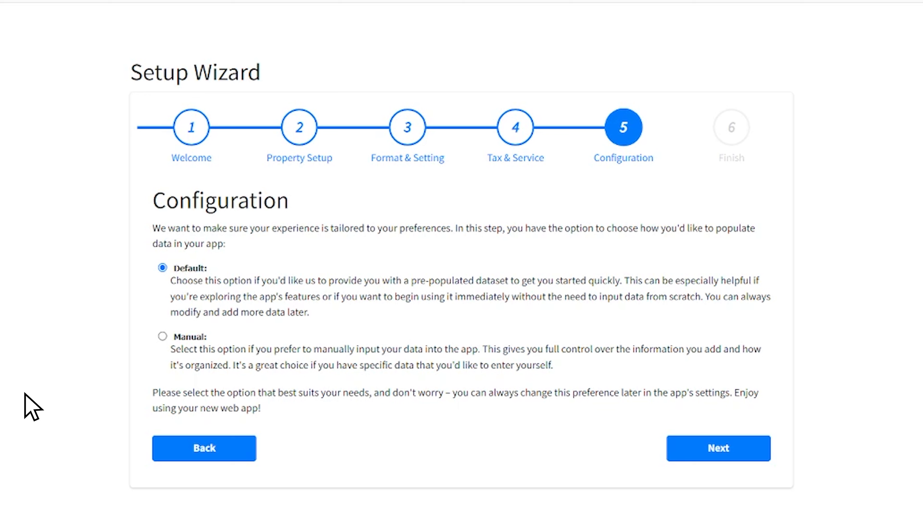
# Step: Choose Manual hotel data entry, go to Room Types, and begin inserting a new room type
pyautogui.click(163, 337)
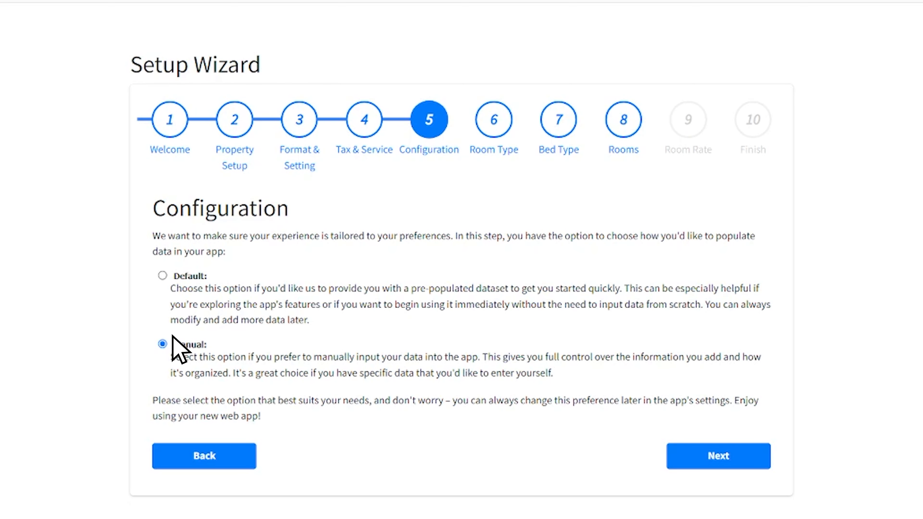
pyautogui.click(746, 459)
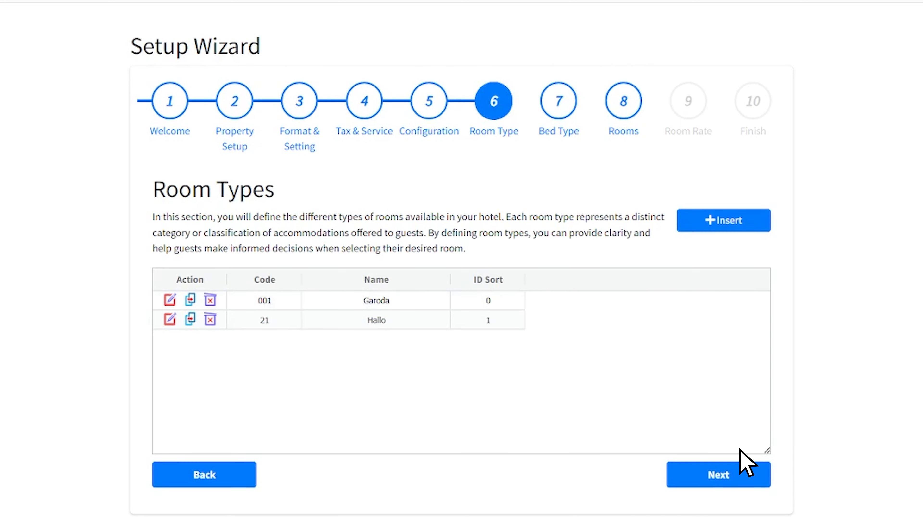
pyautogui.click(752, 218)
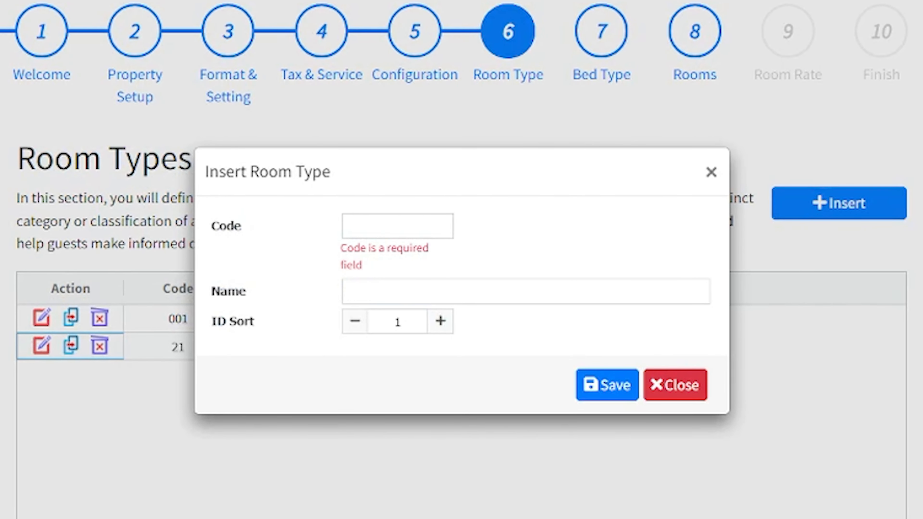
# Step: Save room type code DLX named Deluxe and continue to the Bed Types step
pyautogui.write('DLX')
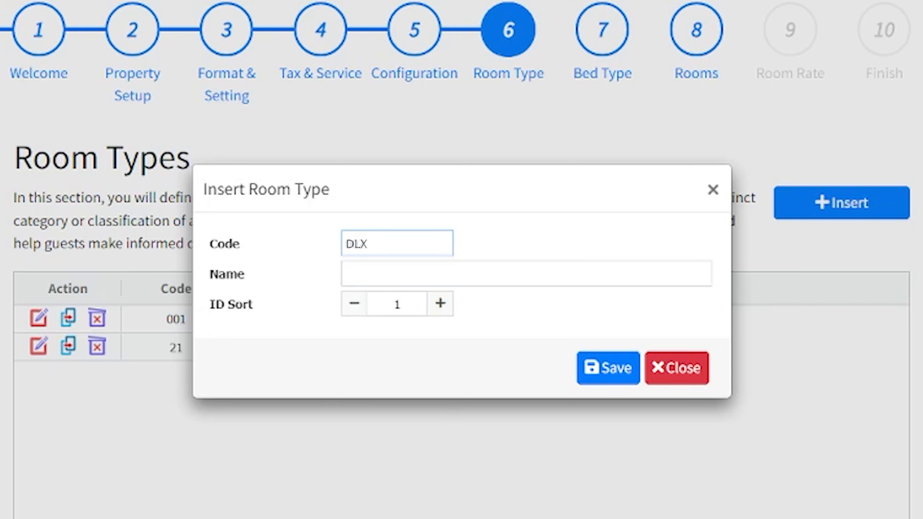
pyautogui.write('Deluxe')
pyautogui.click(626, 378)
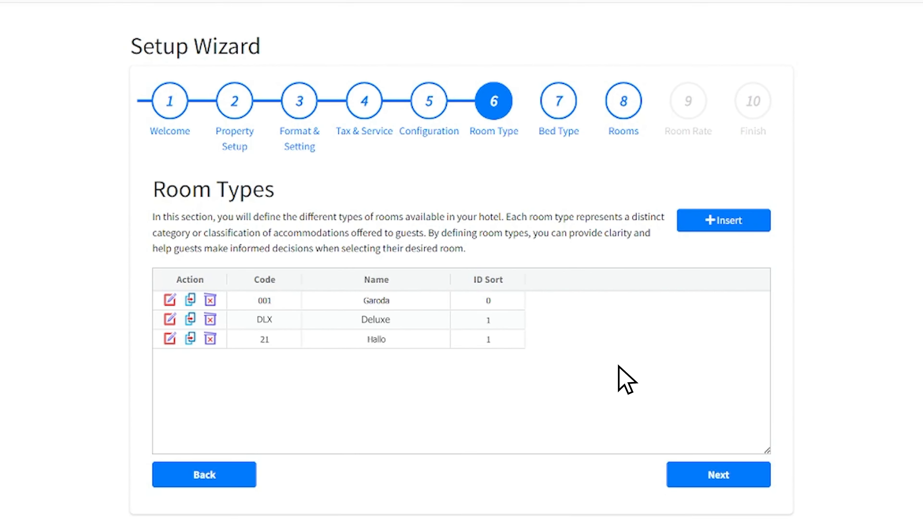
pyautogui.click(737, 473)
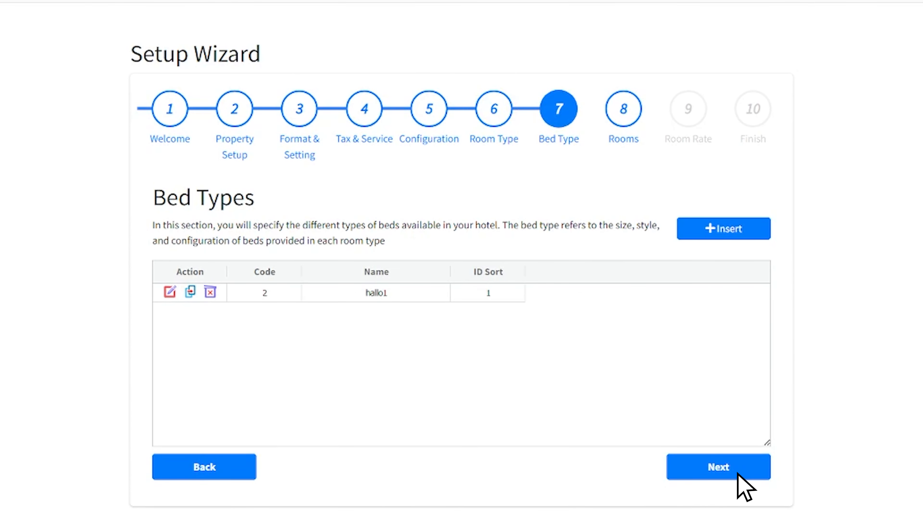
# Step: Insert a new bed type with code DBL and name Double
pyautogui.click(753, 227)
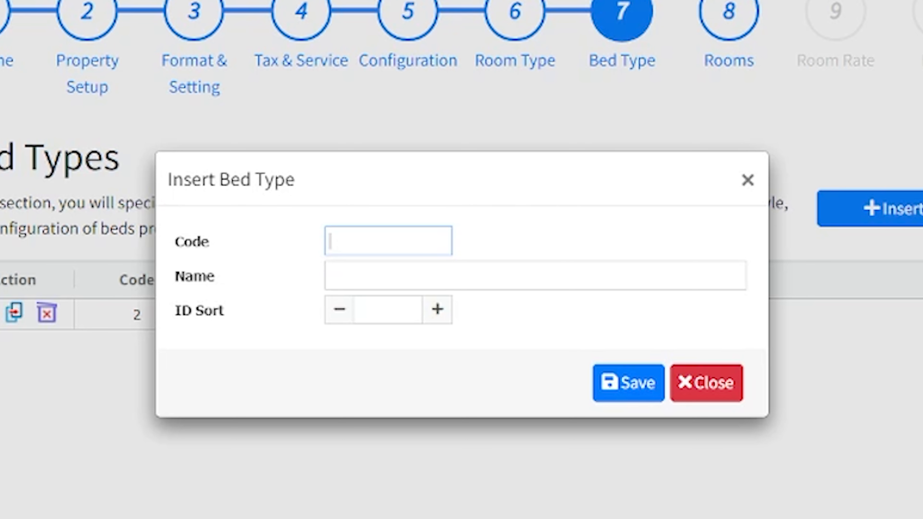
pyautogui.write('DBL')
pyautogui.press('Tab')
pyautogui.write('b')
pyautogui.press('BackSpace')
pyautogui.write('b')
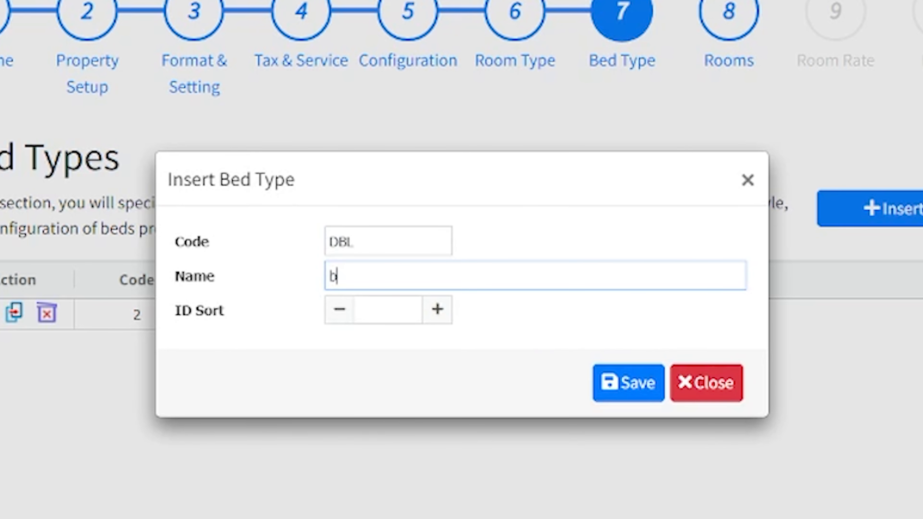
pyautogui.press('BackSpace')
pyautogui.write('Dou')
pyautogui.write('ble')
pyautogui.press('BackSpace')
pyautogui.write('le')
# Step: Set the bed type's sort order to 2, save it, and continue to Rooms
pyautogui.click(438, 310)
pyautogui.click(437, 309)
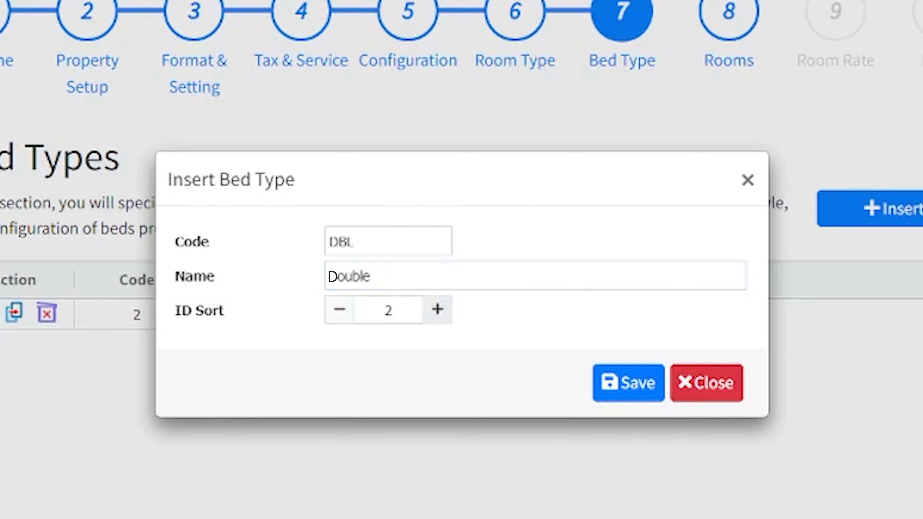
pyautogui.click(648, 381)
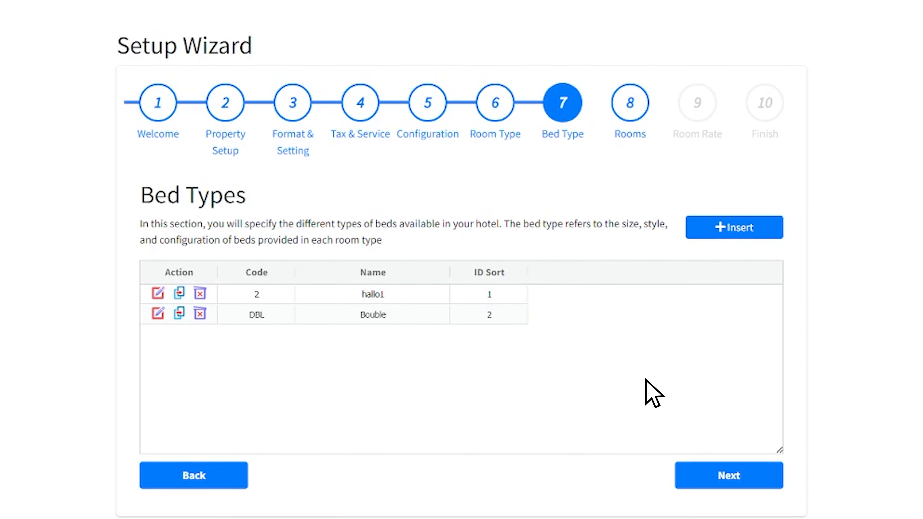
pyautogui.click(741, 465)
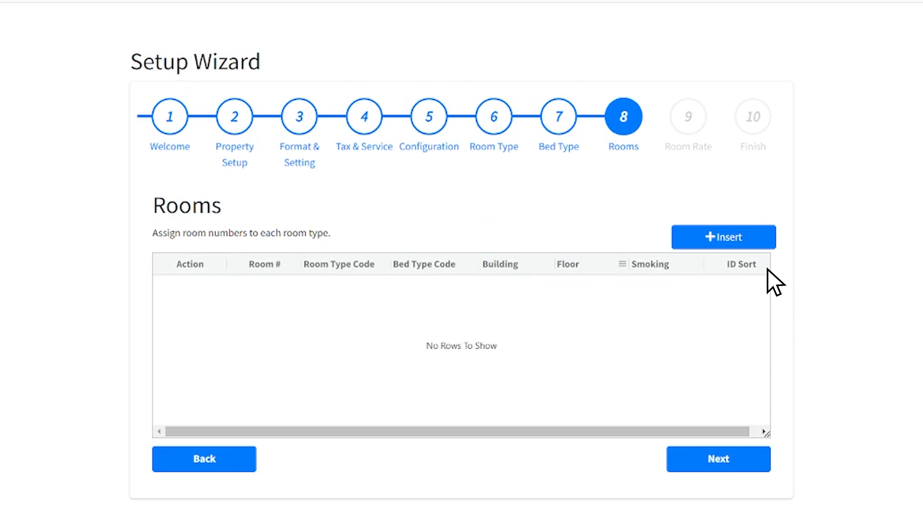
# Step: Insert room number 001 with room type Garoda and bed type Double
pyautogui.click(759, 248)
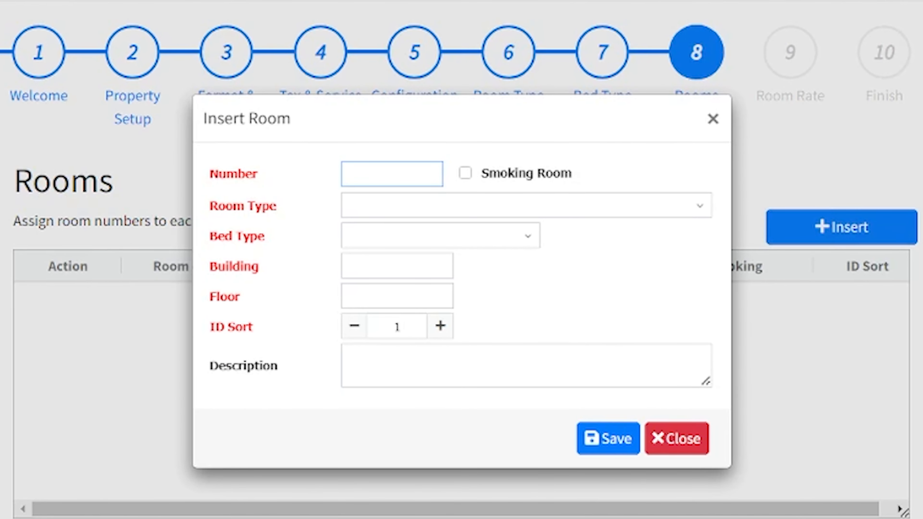
pyautogui.write('00')
pyautogui.write('1')
pyautogui.click(527, 205)
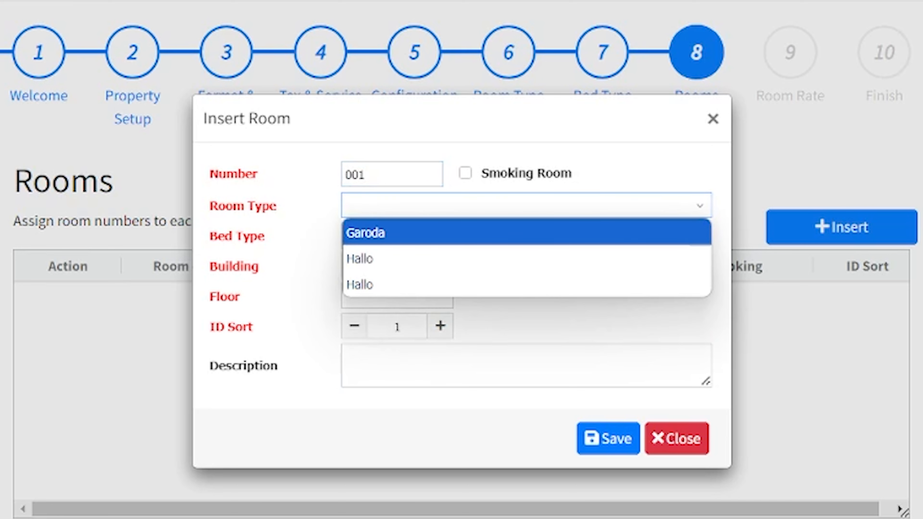
pyautogui.click(526, 233)
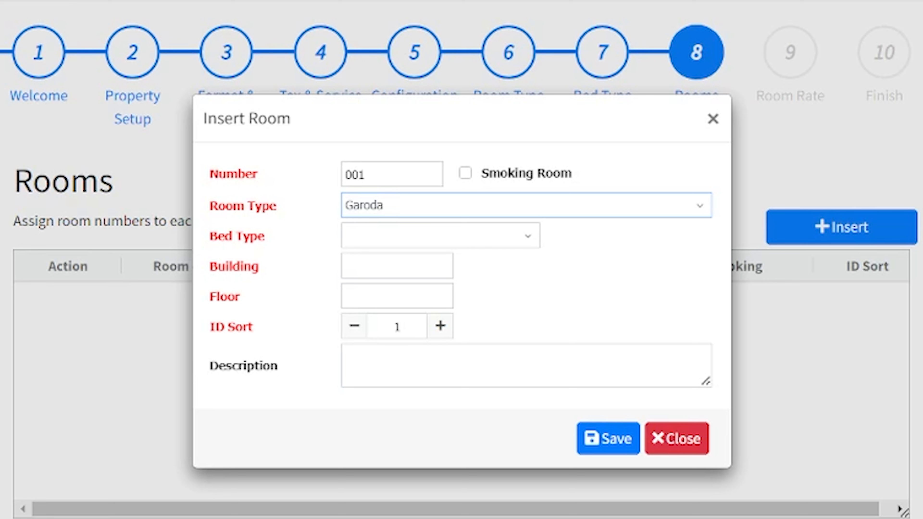
pyautogui.click(441, 235)
pyautogui.click(441, 288)
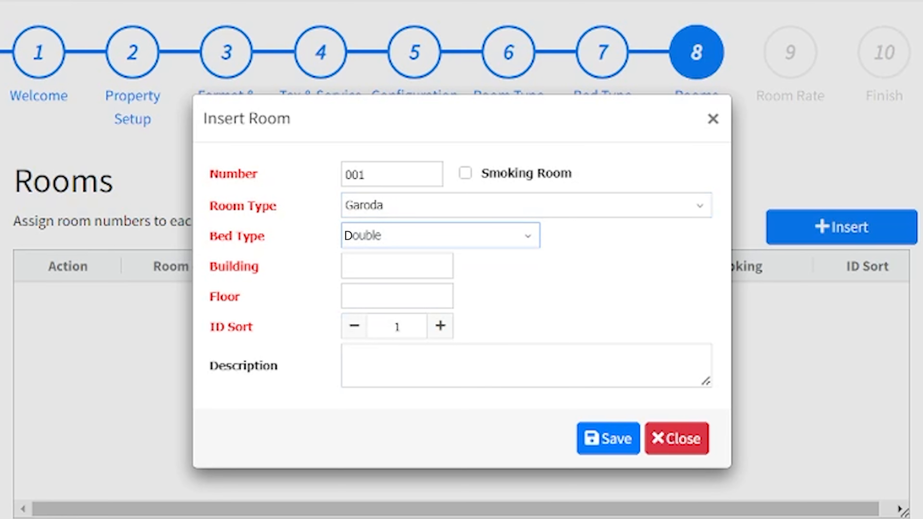
# Step: Set building 1 and floor 1, save room 001, and continue to Room Rate
pyautogui.click(397, 266)
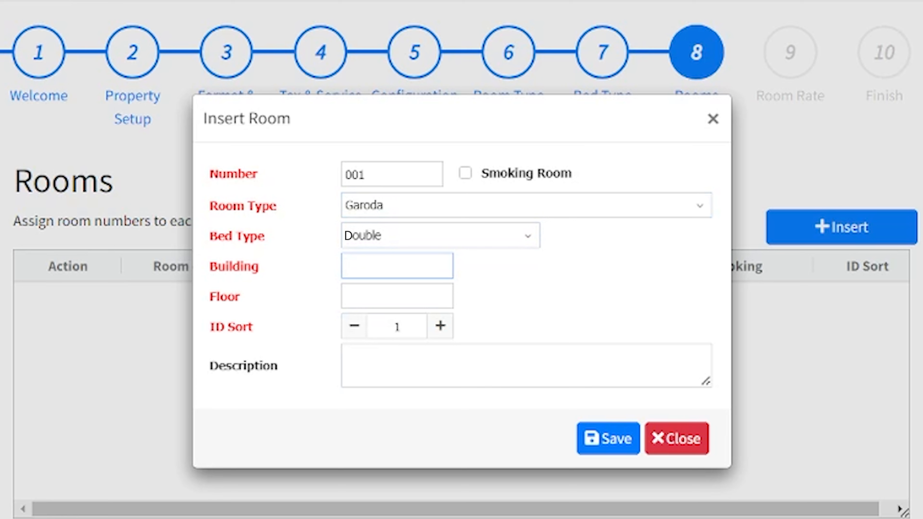
pyautogui.write('1')
pyautogui.press('Tab')
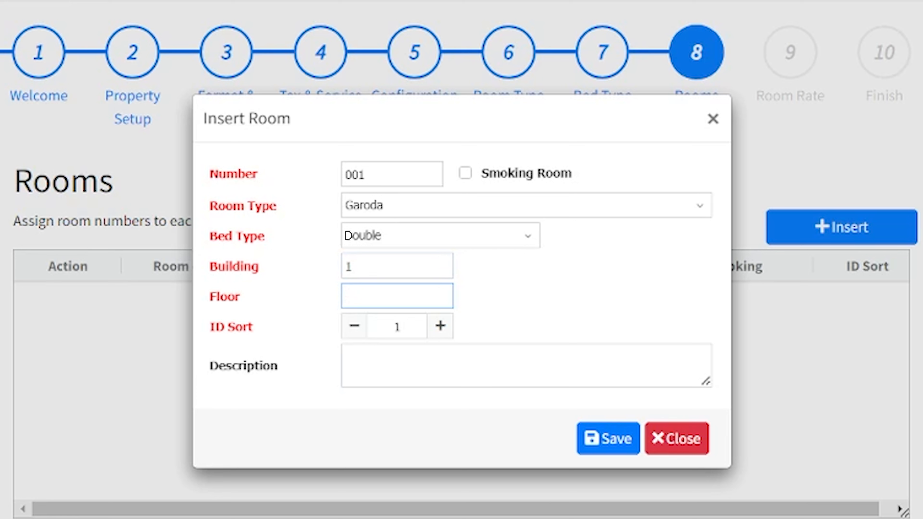
pyautogui.write('1')
pyautogui.click(618, 439)
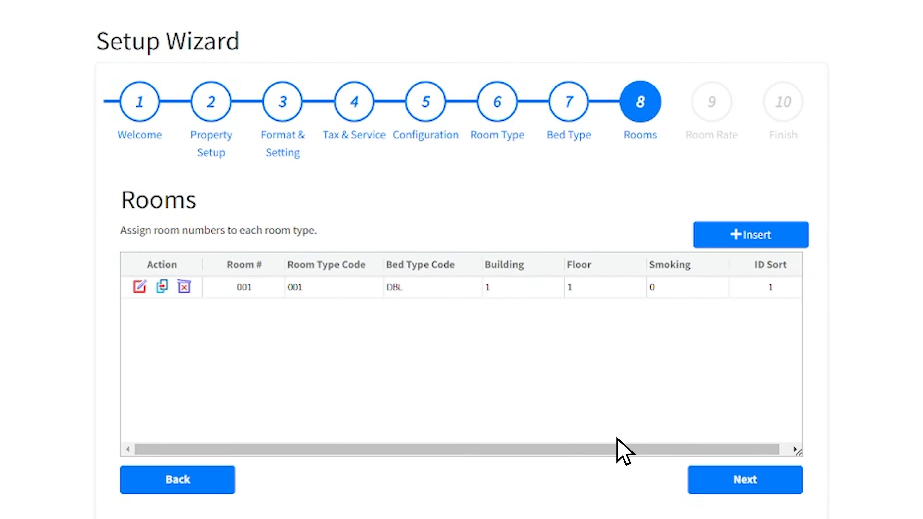
pyautogui.click(694, 469)
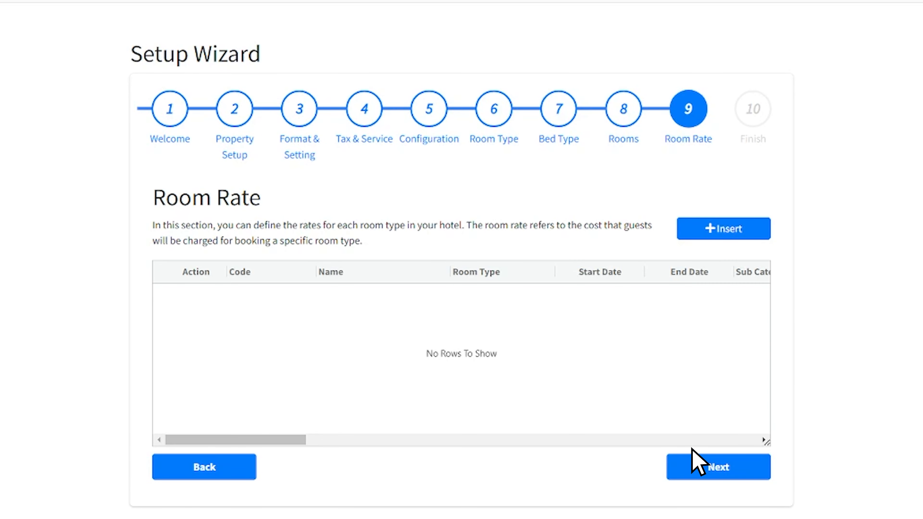
# Step: Insert a new room rate with code DLXRO and name 'Nama Harga Kamar'
pyautogui.click(752, 230)
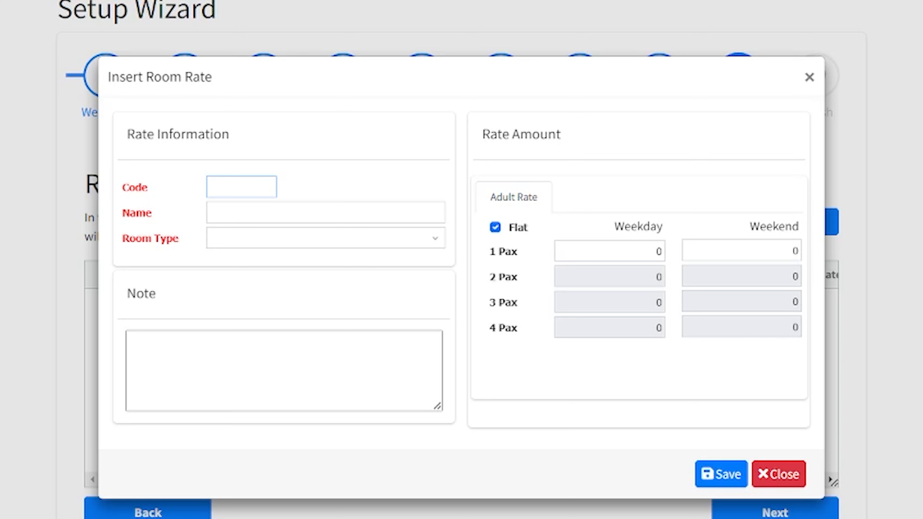
pyautogui.write('0LXRO')
pyautogui.press('Tab')
pyautogui.write('Na')
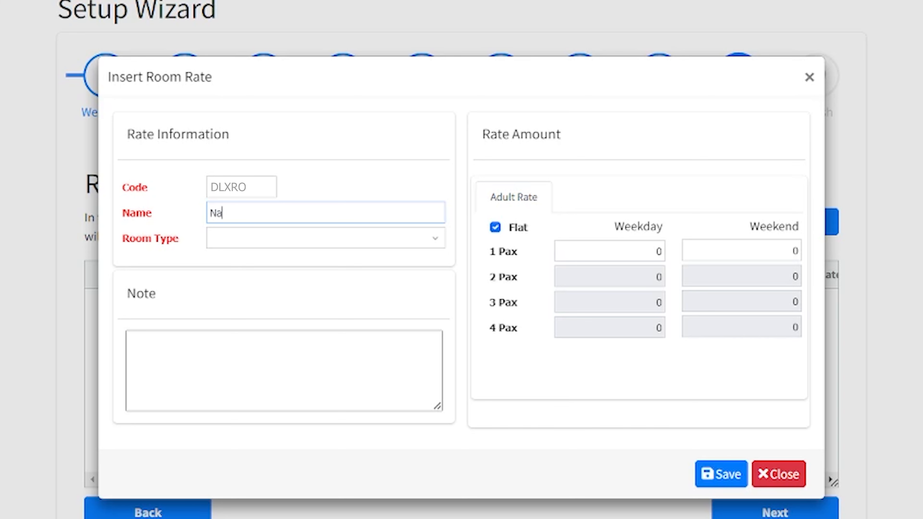
pyautogui.write('ma Harga Kamar')
# Step: Apply the rate to Garoda at 500000 for 1 Pax, save, and go to the final step
pyautogui.click(435, 239)
pyautogui.click(217, 279)
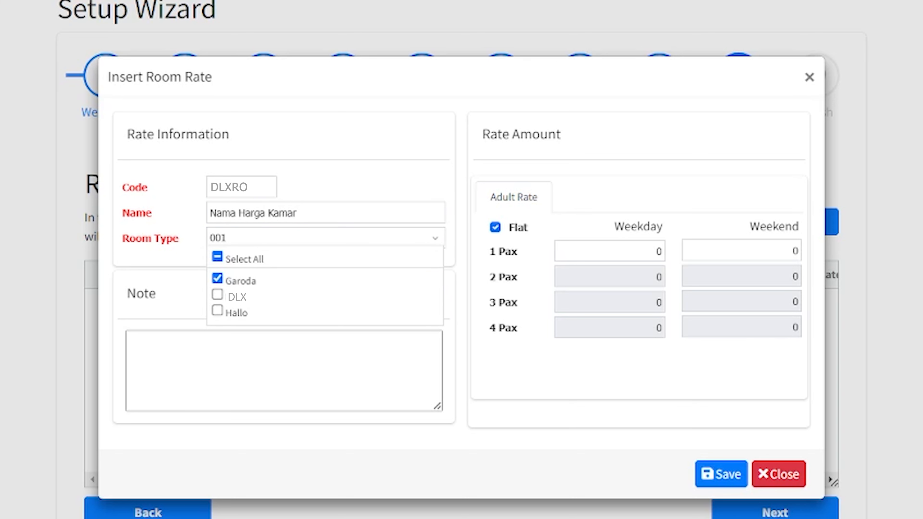
pyautogui.click(632, 252)
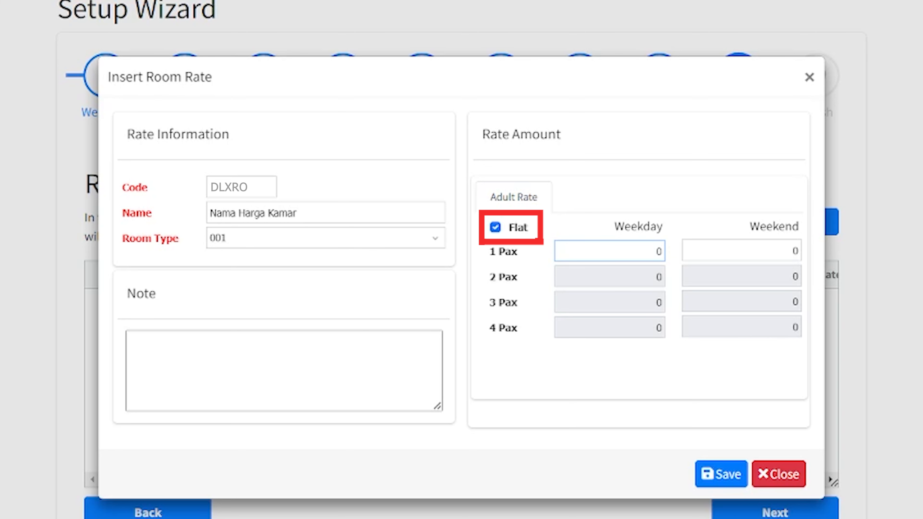
pyautogui.write('5000000')
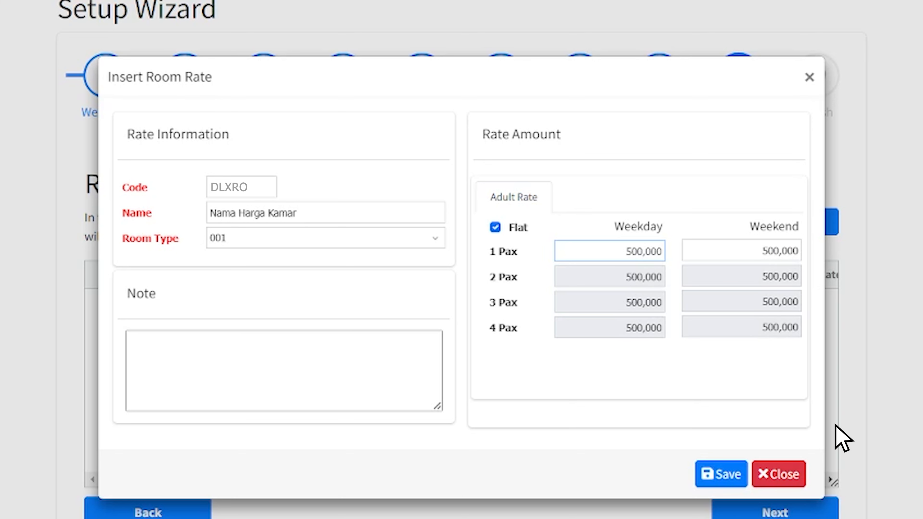
pyautogui.click(730, 469)
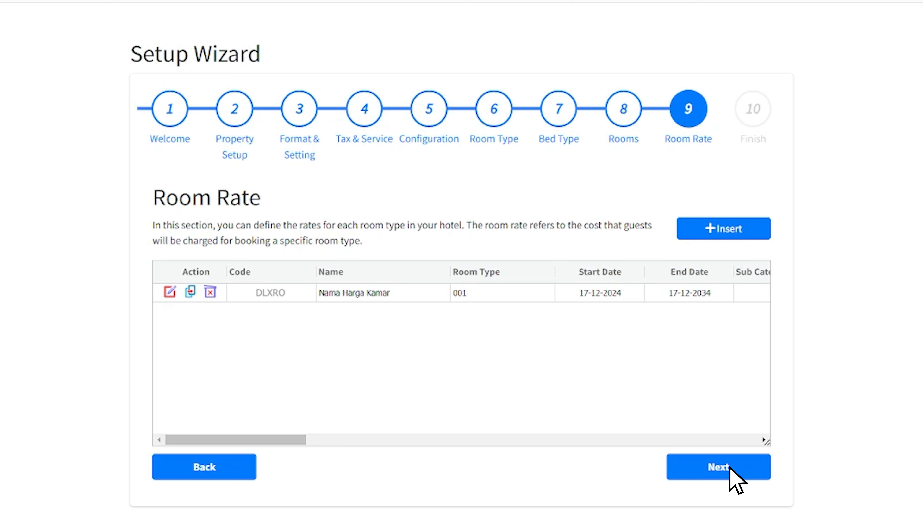
pyautogui.click(730, 468)
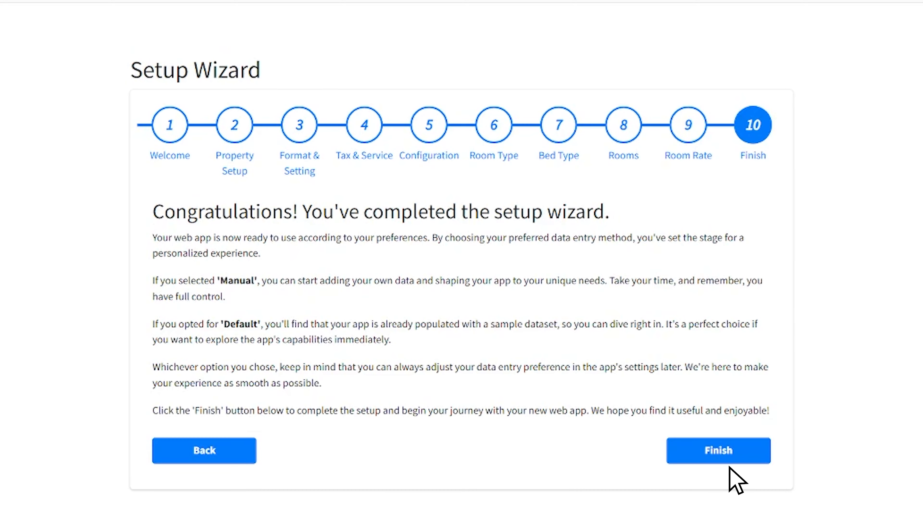
# Step: Finish the setup wizard and confirm in the Finish Wizard dialog
pyautogui.click(749, 449)
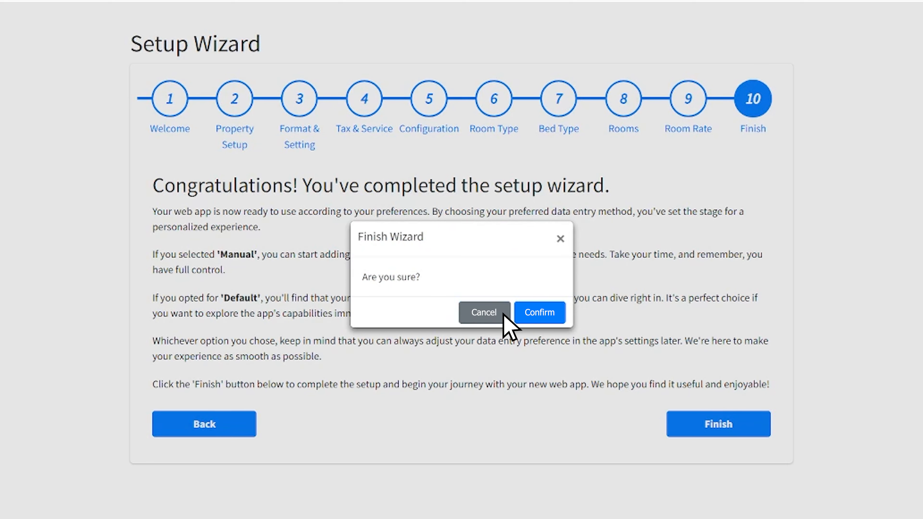
pyautogui.click(556, 315)
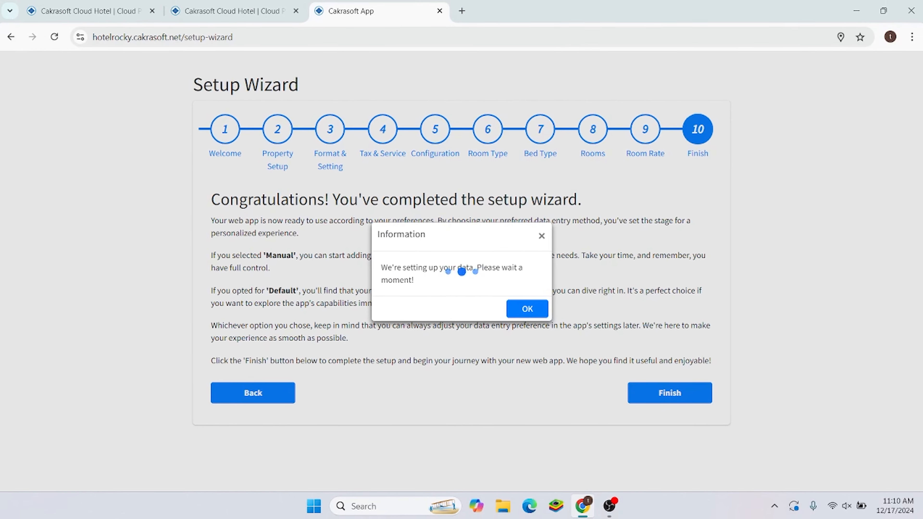